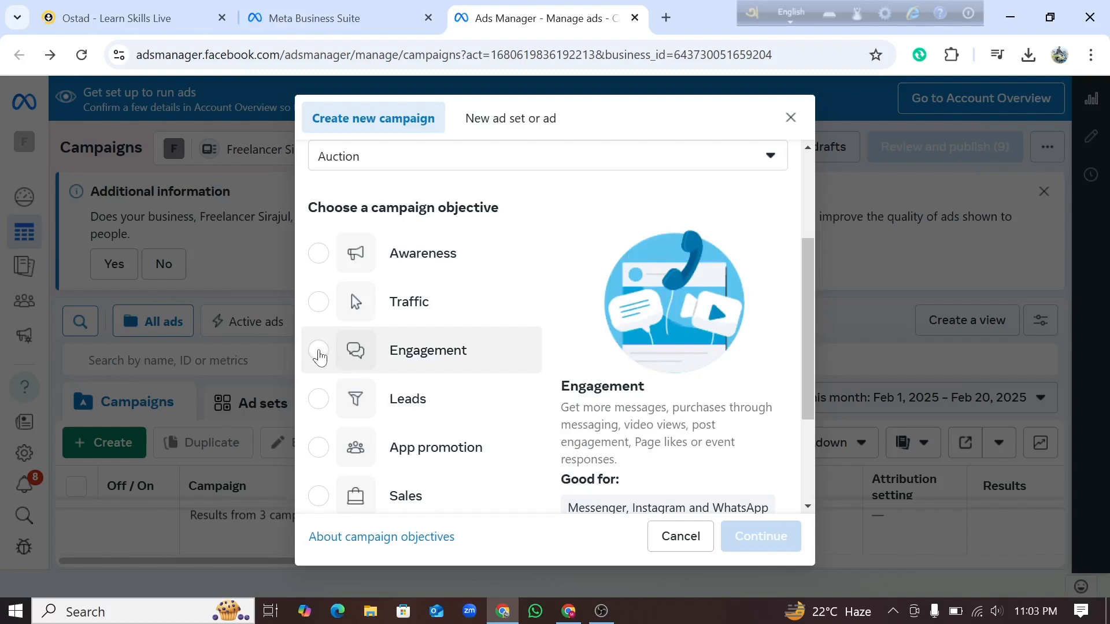
Step: Create a new campaign with the Engagement objective using the Manual engagement campaign setup
{"action": "left_click", "coordinate": [320, 356]}
{"action": "scroll", "coordinate": [723, 485], "scroll_direction": "down", "scroll_amount": 3}
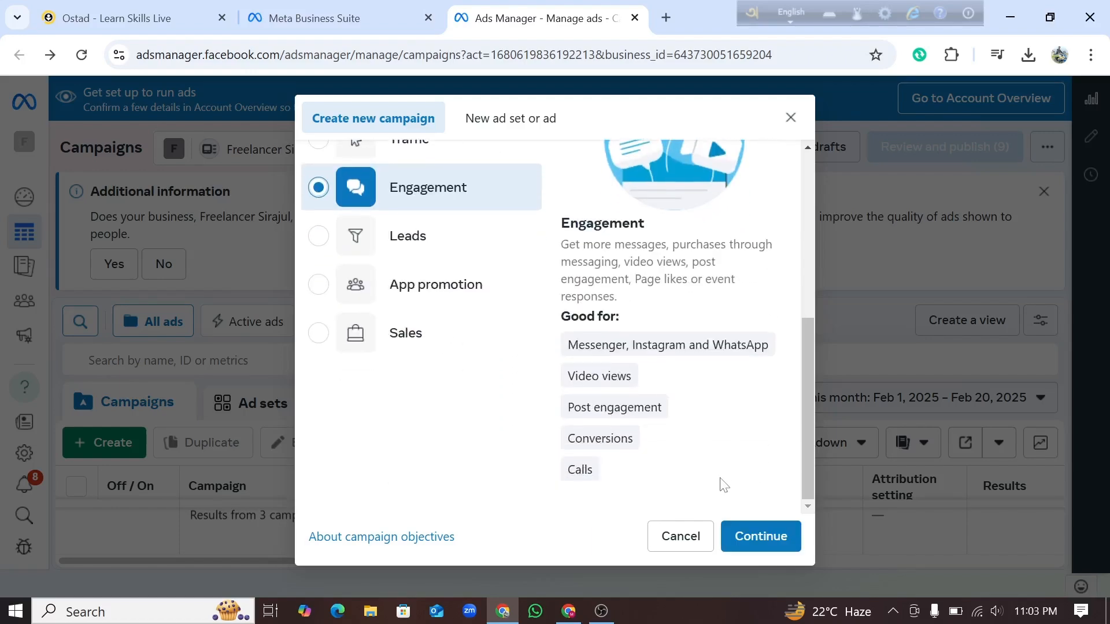
{"action": "left_click", "coordinate": [771, 533]}
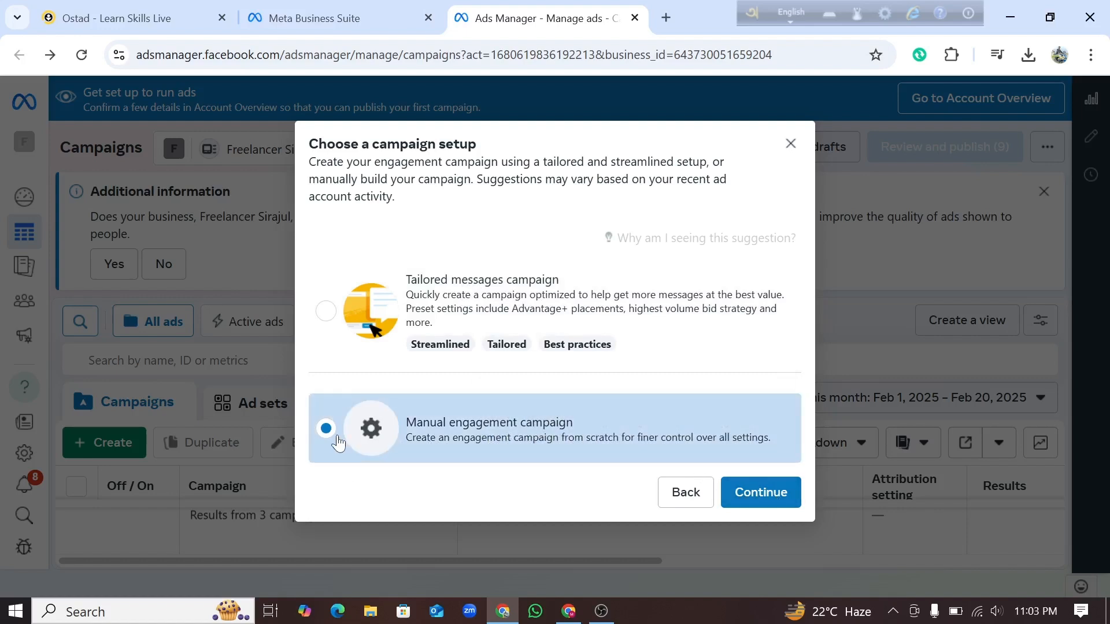
{"action": "left_click", "coordinate": [752, 497]}
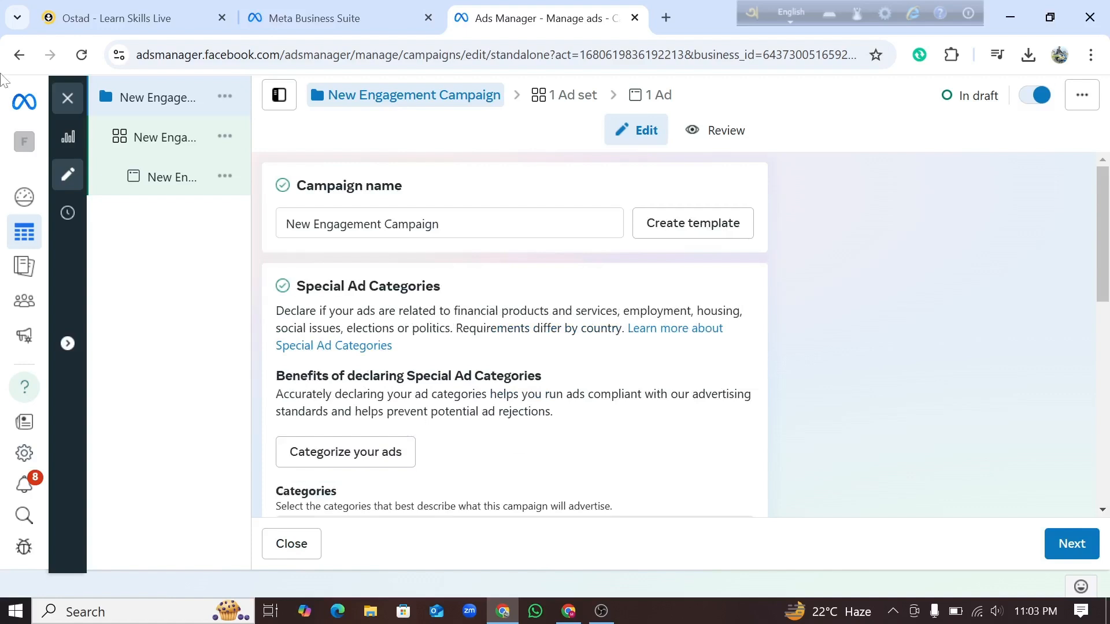
Step: View the campaign's ad set and its ad, checking the full name of each in the campaign structure
{"action": "mouse_move", "coordinate": [206, 116]}
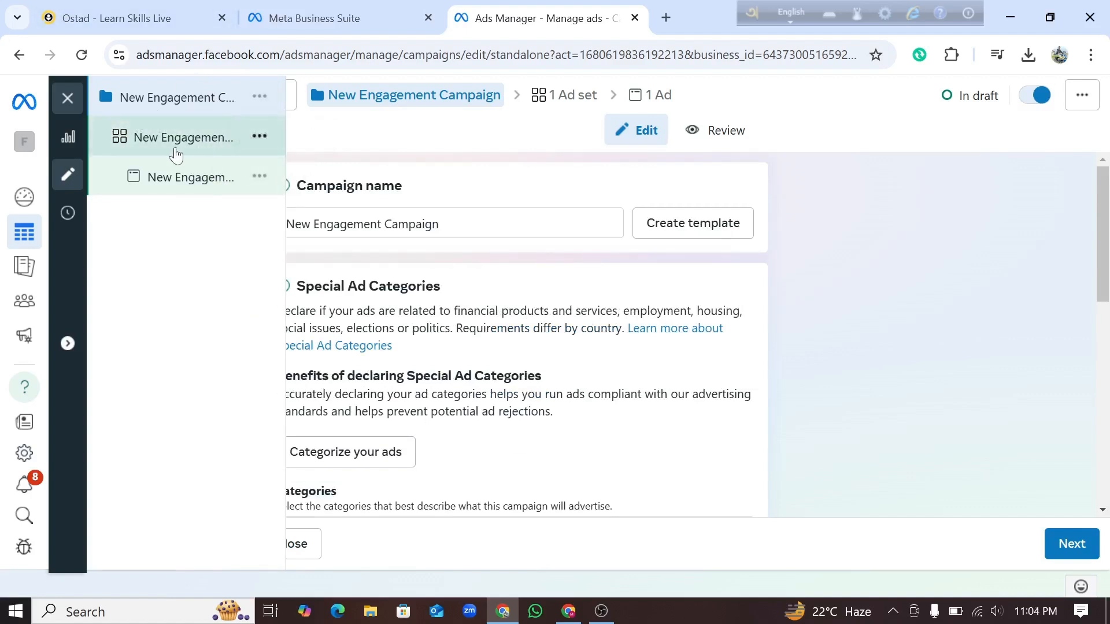
{"action": "left_click", "coordinate": [190, 137]}
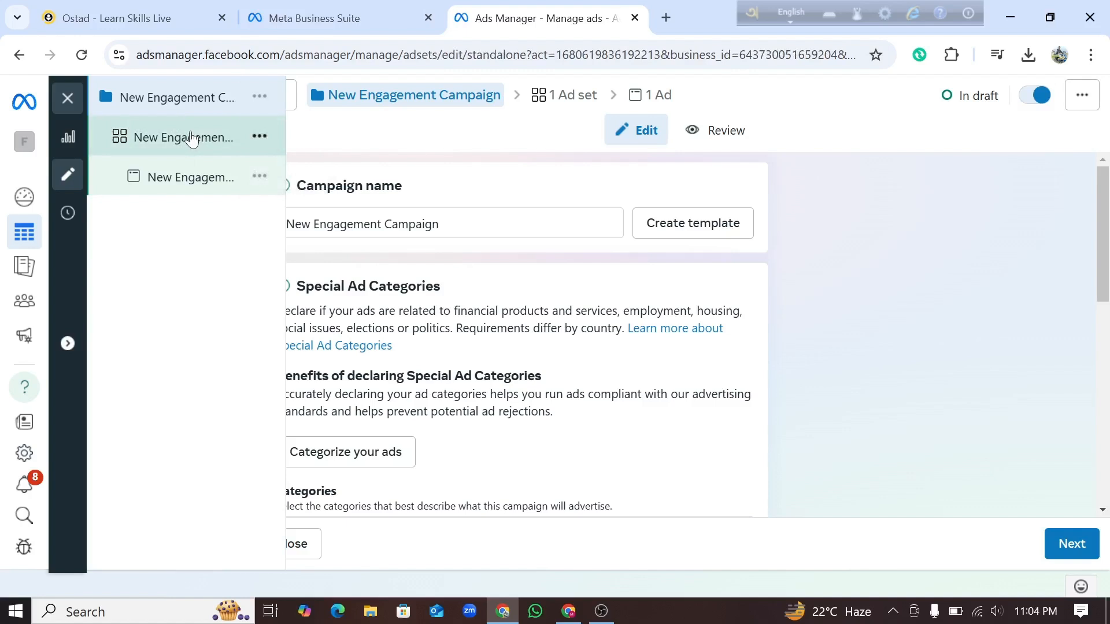
{"action": "double_click", "coordinate": [220, 140]}
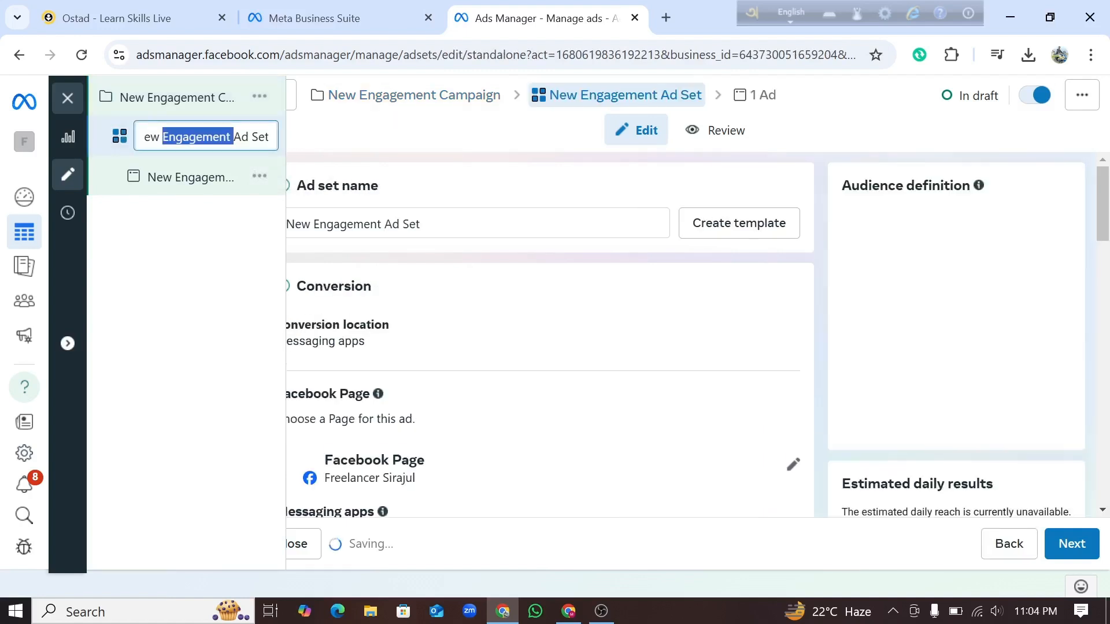
{"action": "left_click", "coordinate": [200, 184]}
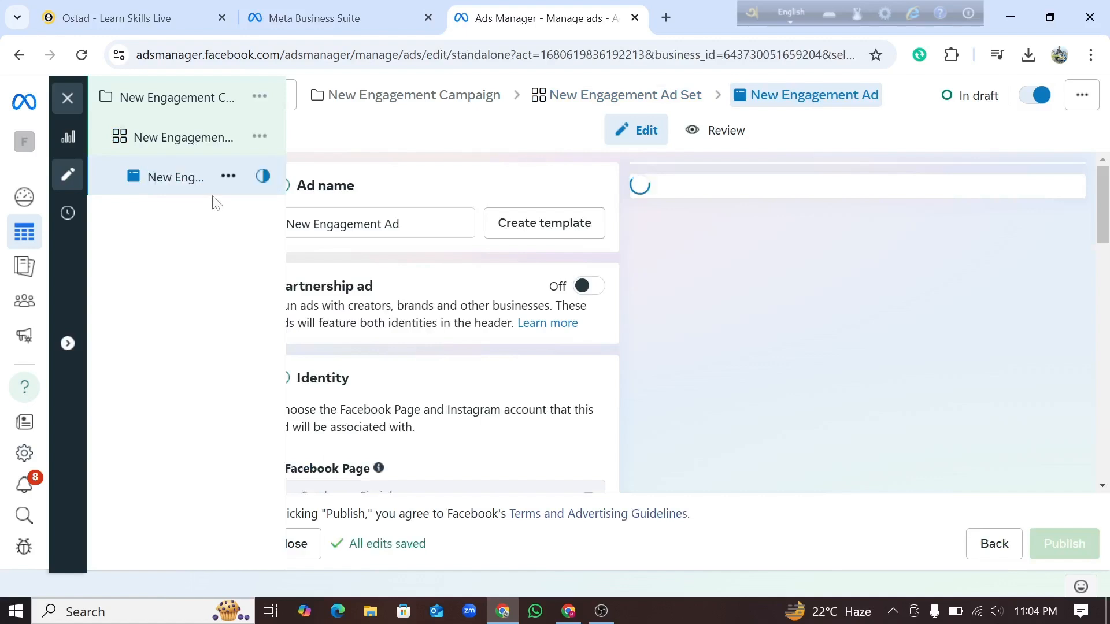
{"action": "double_click", "coordinate": [195, 179]}
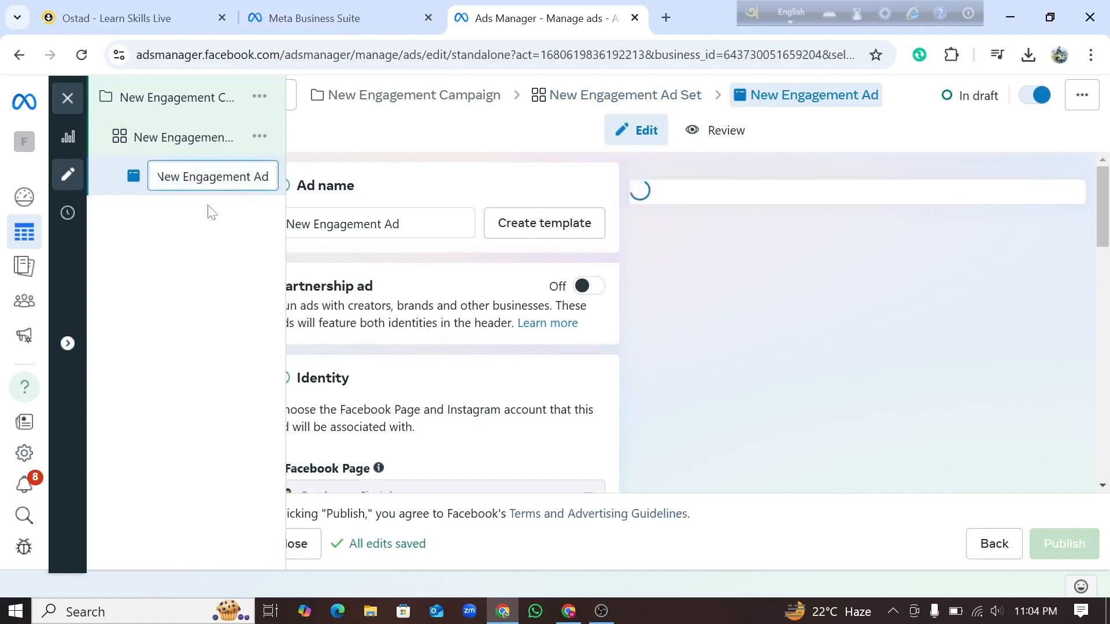
{"action": "left_click", "coordinate": [217, 223]}
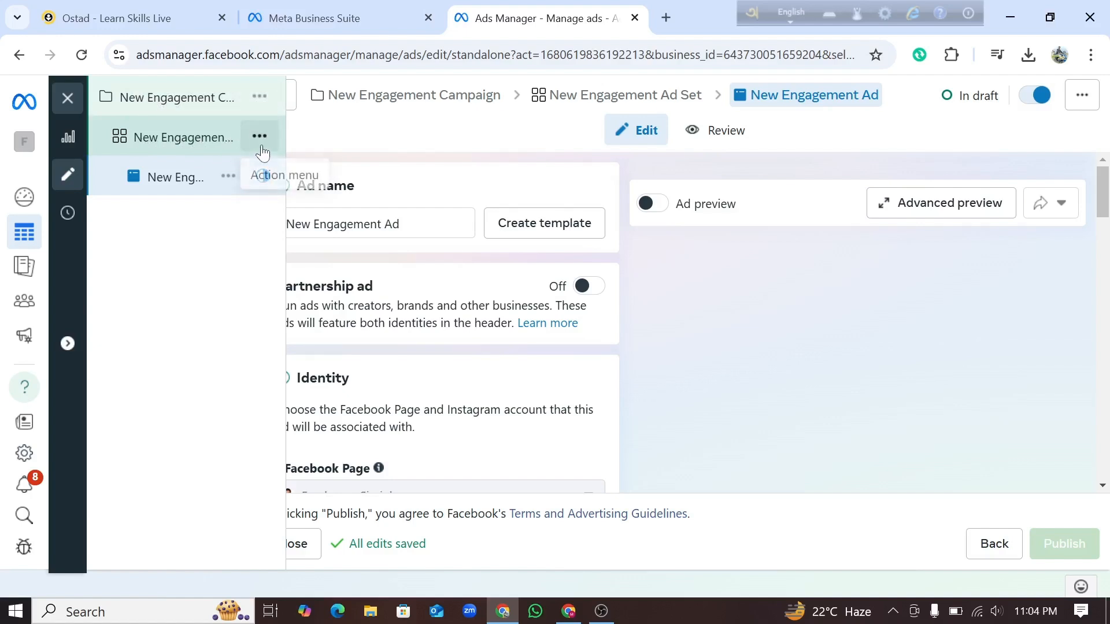
Step: Add a second ad set to the New Engagement Campaign and check the first ad set's full name
{"action": "left_click", "coordinate": [260, 102]}
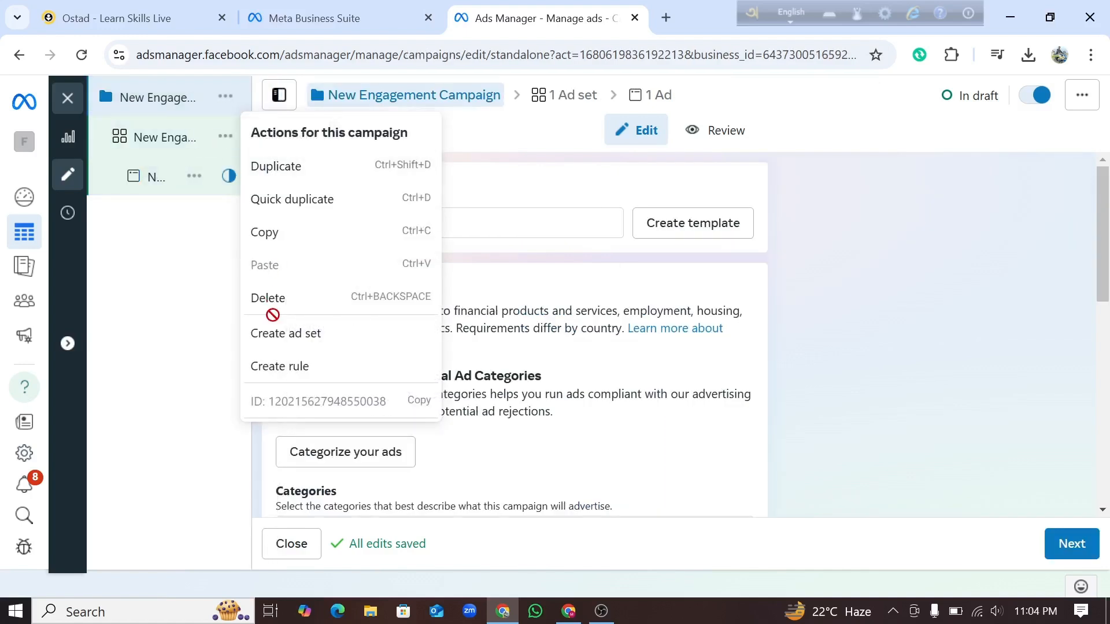
{"action": "left_click", "coordinate": [299, 335]}
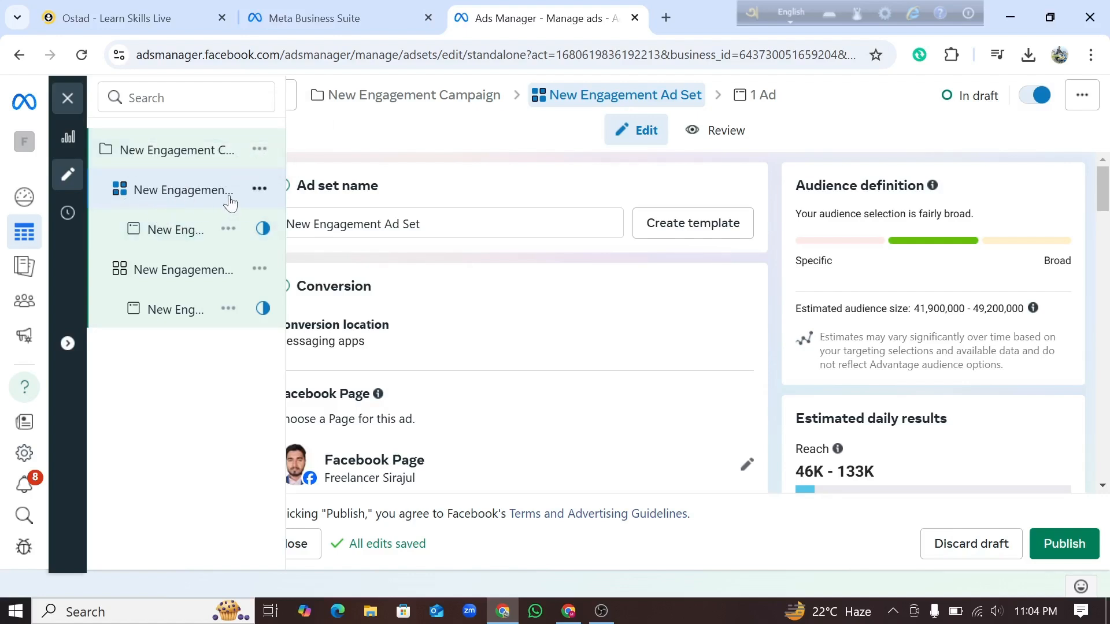
{"action": "double_click", "coordinate": [210, 192]}
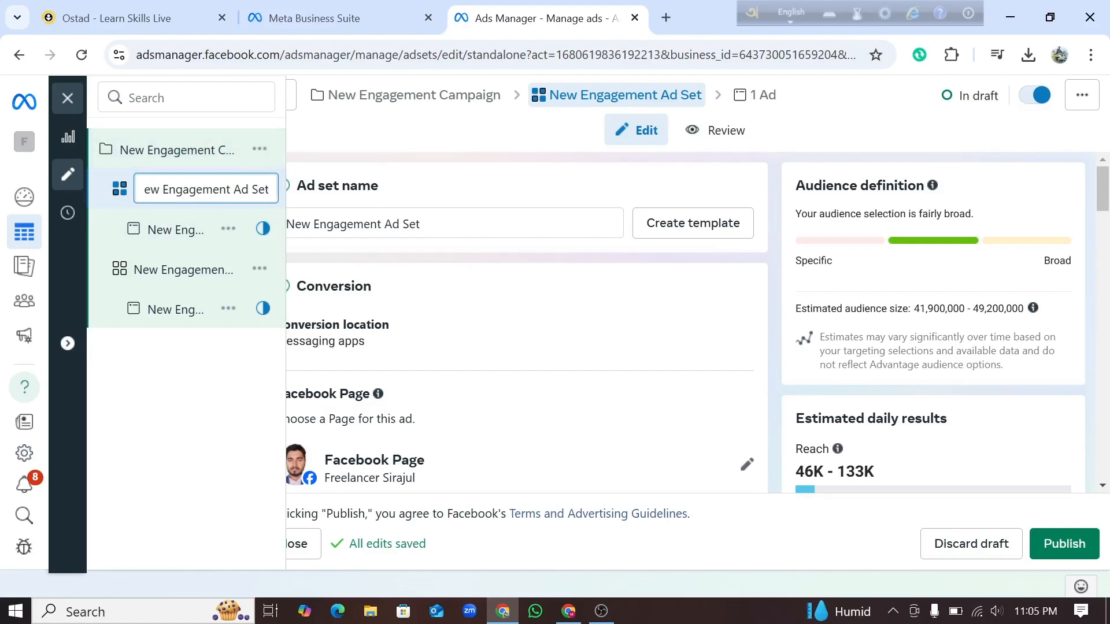
{"action": "left_click", "coordinate": [196, 397]}
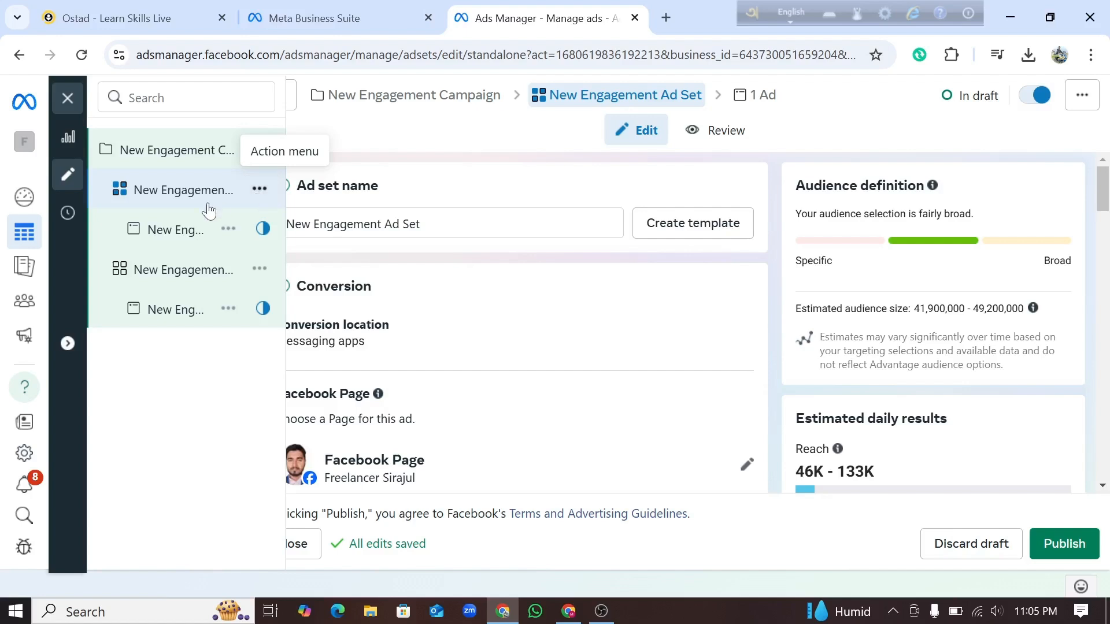
Step: Create three more ads in the first ad set of the New Engagement Campaign
{"action": "left_click", "coordinate": [260, 190]}
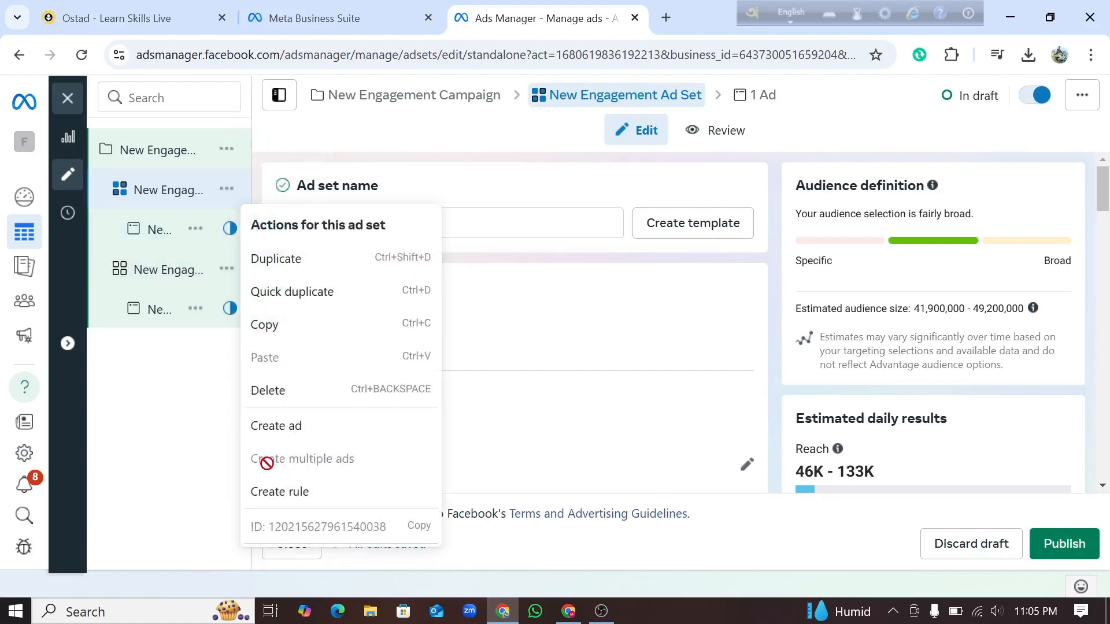
{"action": "left_click", "coordinate": [276, 426]}
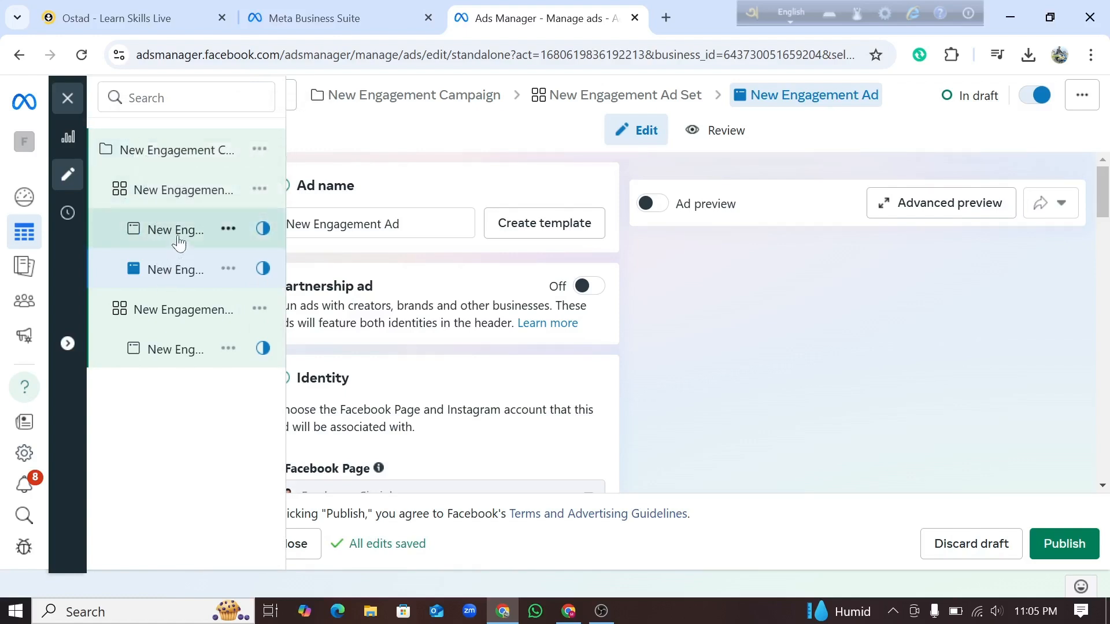
{"action": "left_click", "coordinate": [261, 199]}
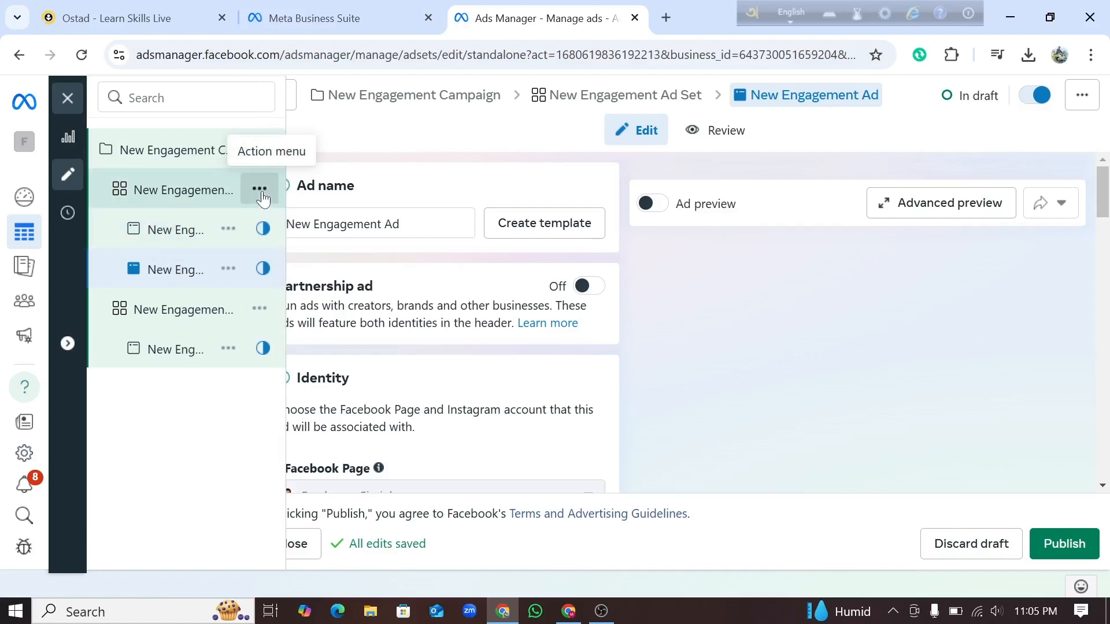
{"action": "left_click", "coordinate": [261, 199]}
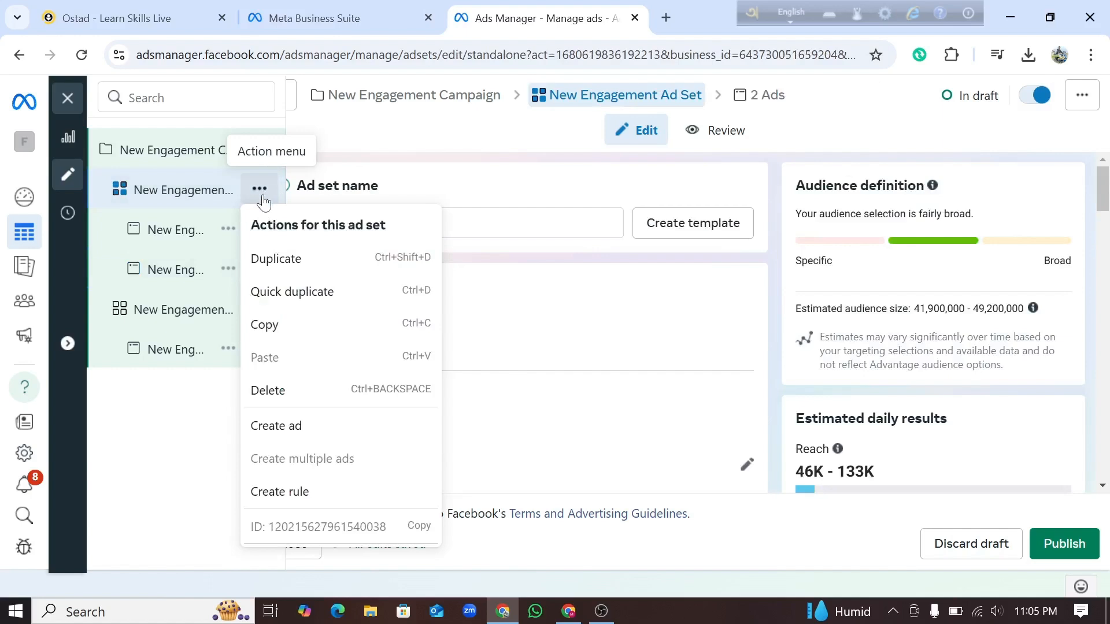
{"action": "left_click", "coordinate": [280, 431]}
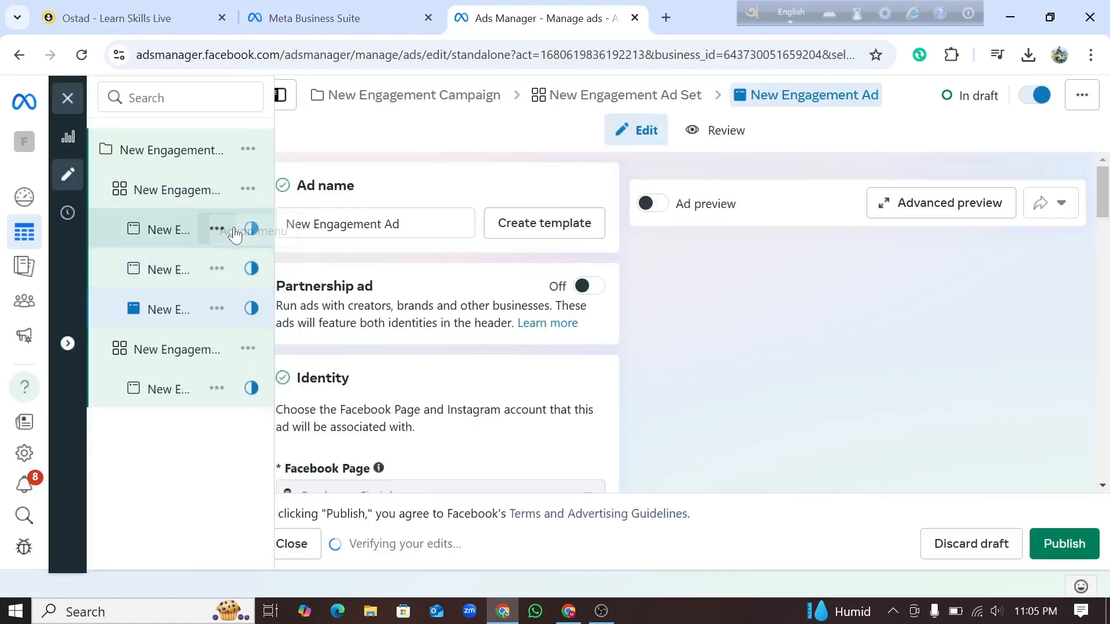
{"action": "left_click", "coordinate": [259, 189]}
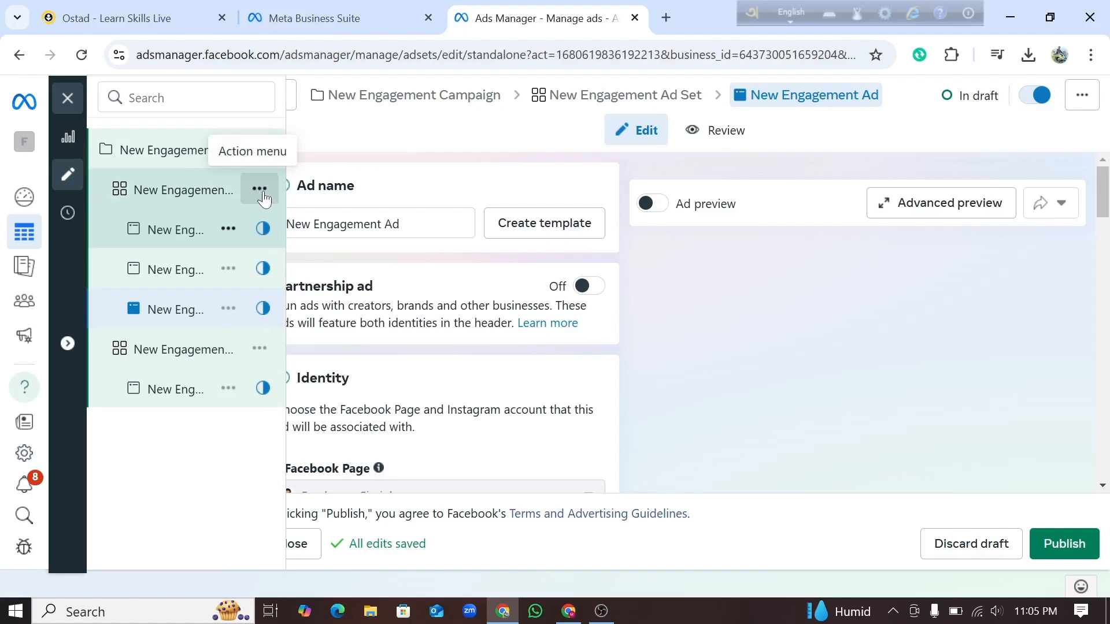
{"action": "left_click", "coordinate": [262, 196]}
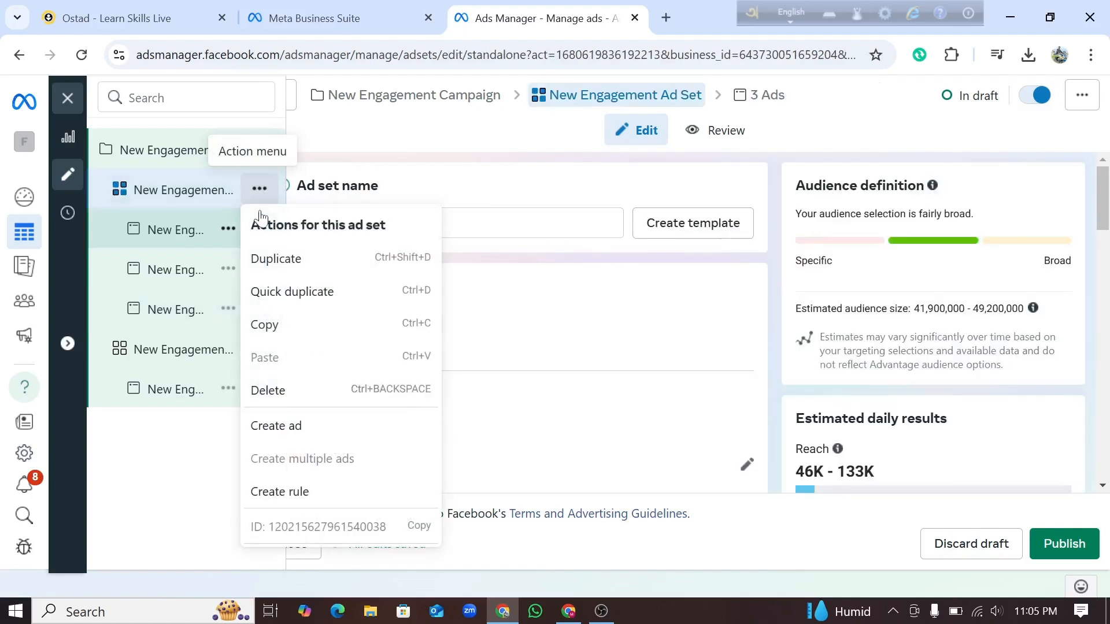
{"action": "left_click", "coordinate": [289, 428]}
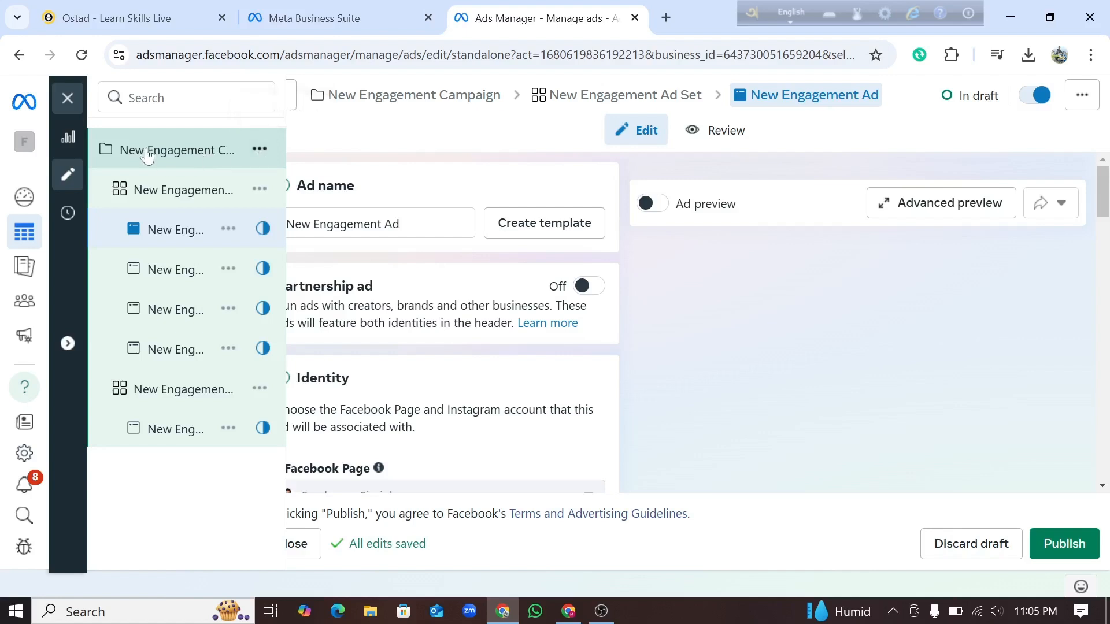
Step: Add two more ad sets to the New Engagement Campaign
{"action": "left_click", "coordinate": [258, 151]}
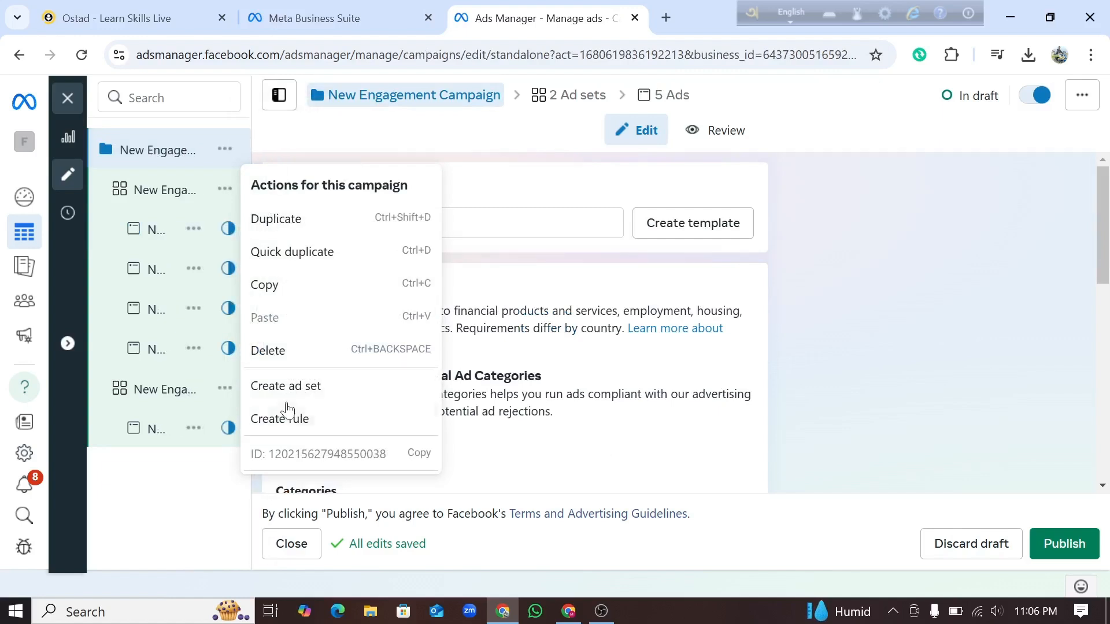
{"action": "left_click", "coordinate": [279, 385]}
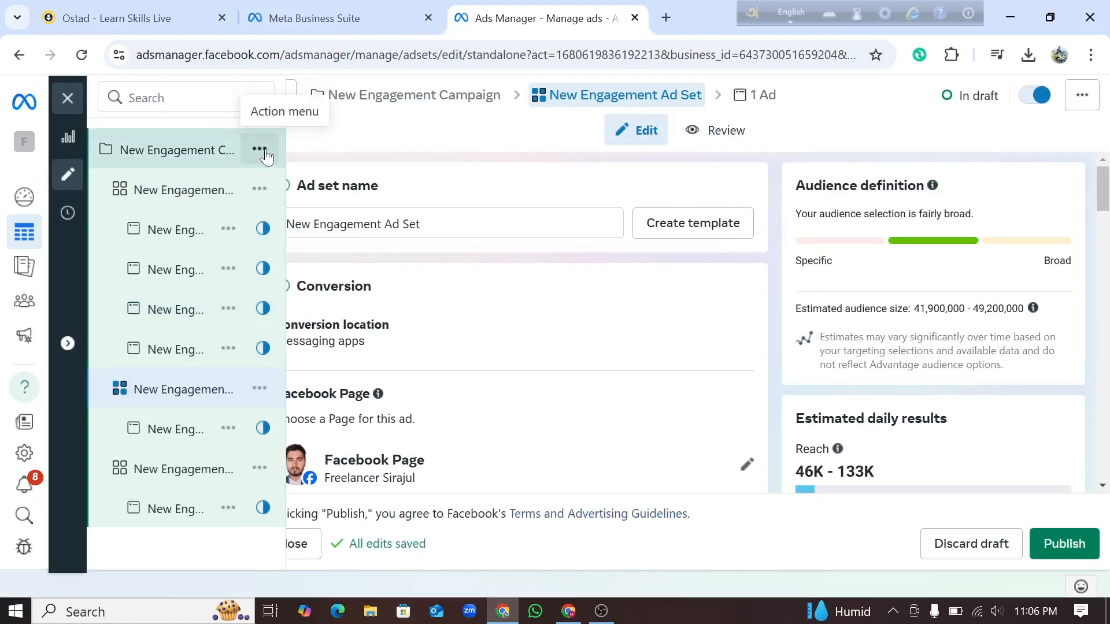
{"action": "left_click", "coordinate": [261, 150]}
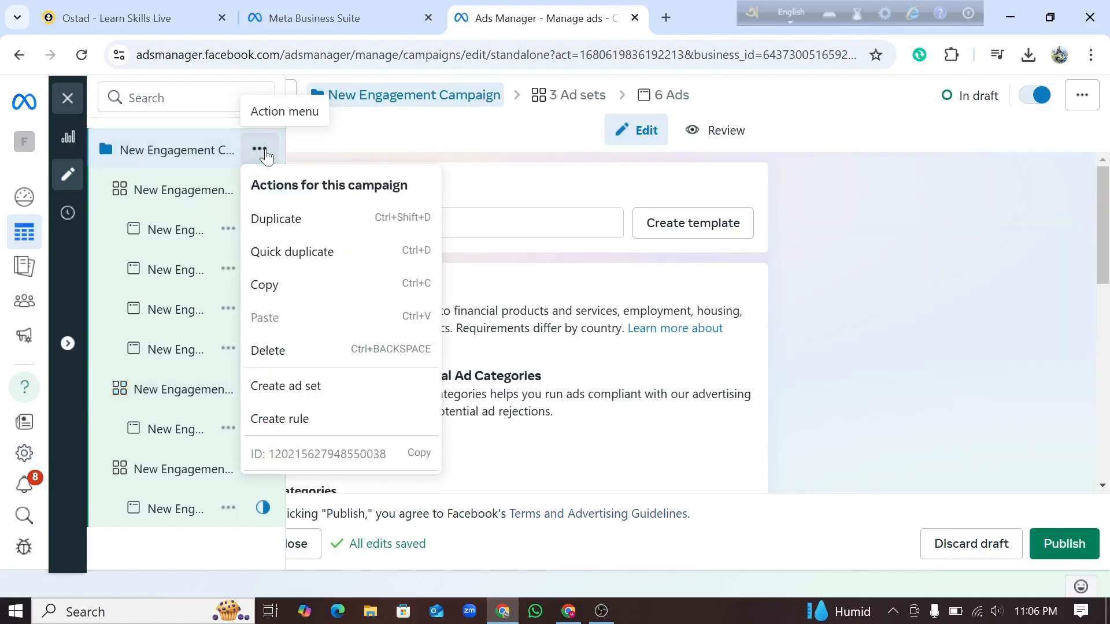
{"action": "left_click", "coordinate": [310, 391]}
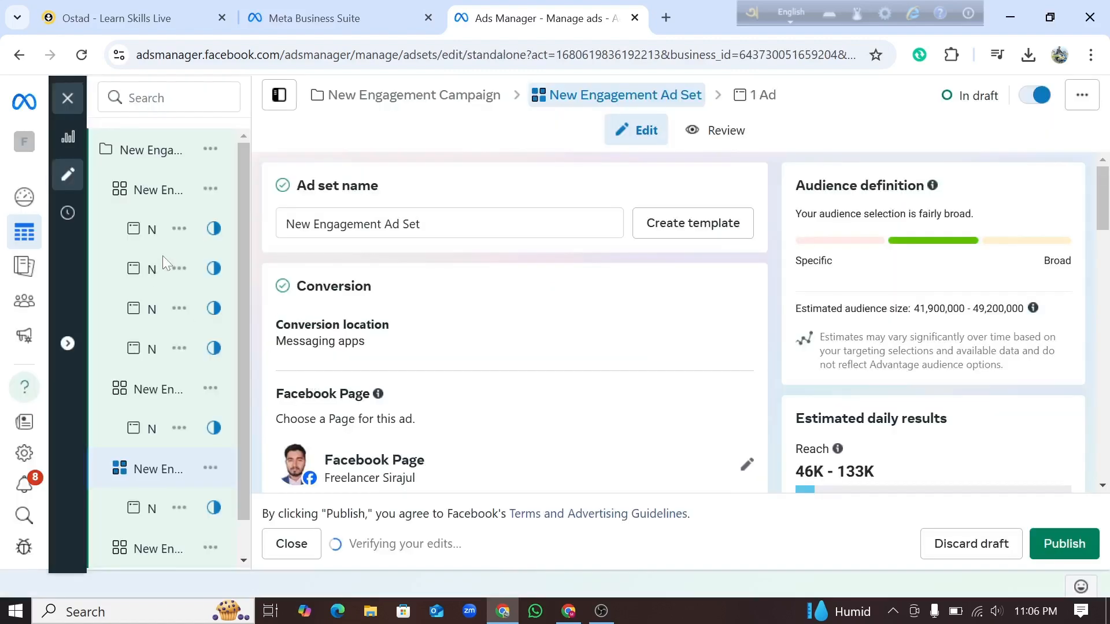
Step: Examine the full names of the second and third ad sets and of the last ad in the first ad set
{"action": "scroll", "coordinate": [207, 391], "scroll_direction": "down", "scroll_amount": 2}
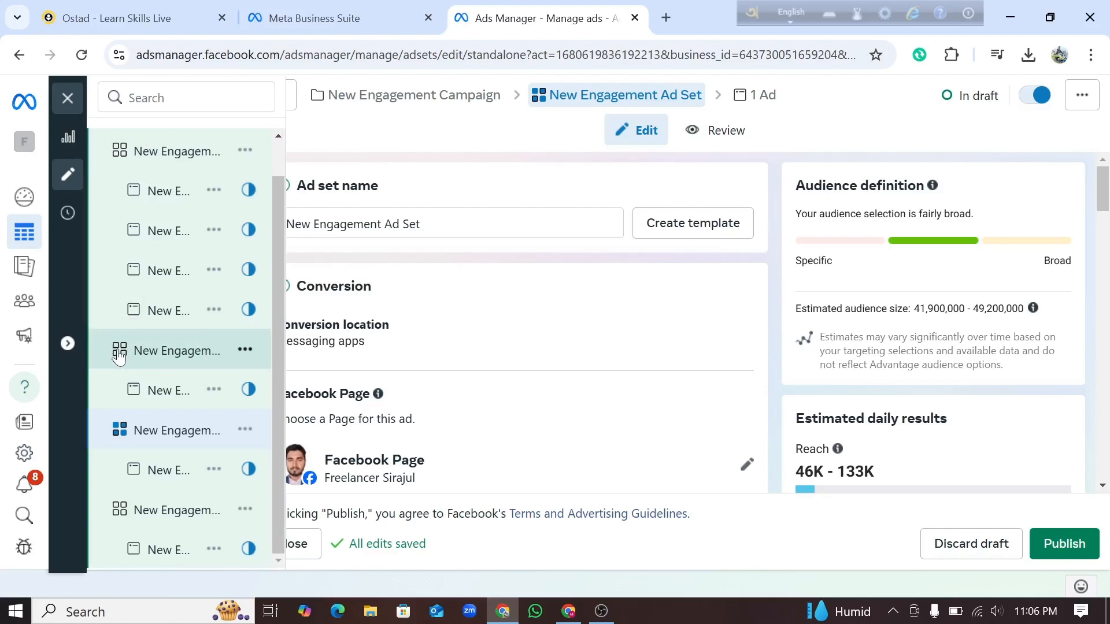
{"action": "double_click", "coordinate": [212, 358]}
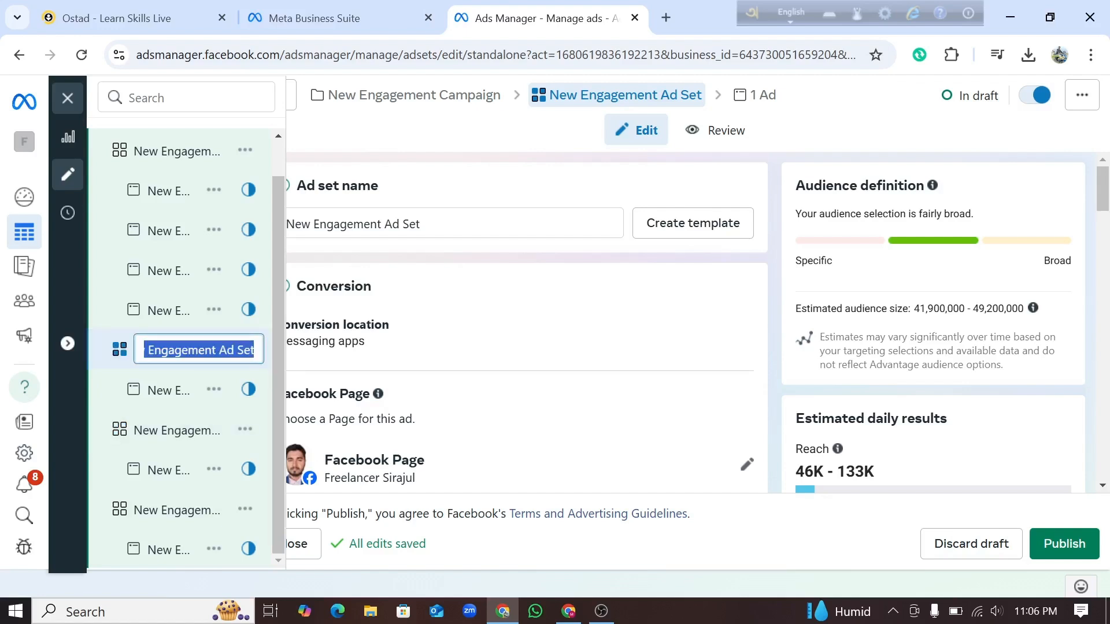
{"action": "left_click", "coordinate": [198, 350]}
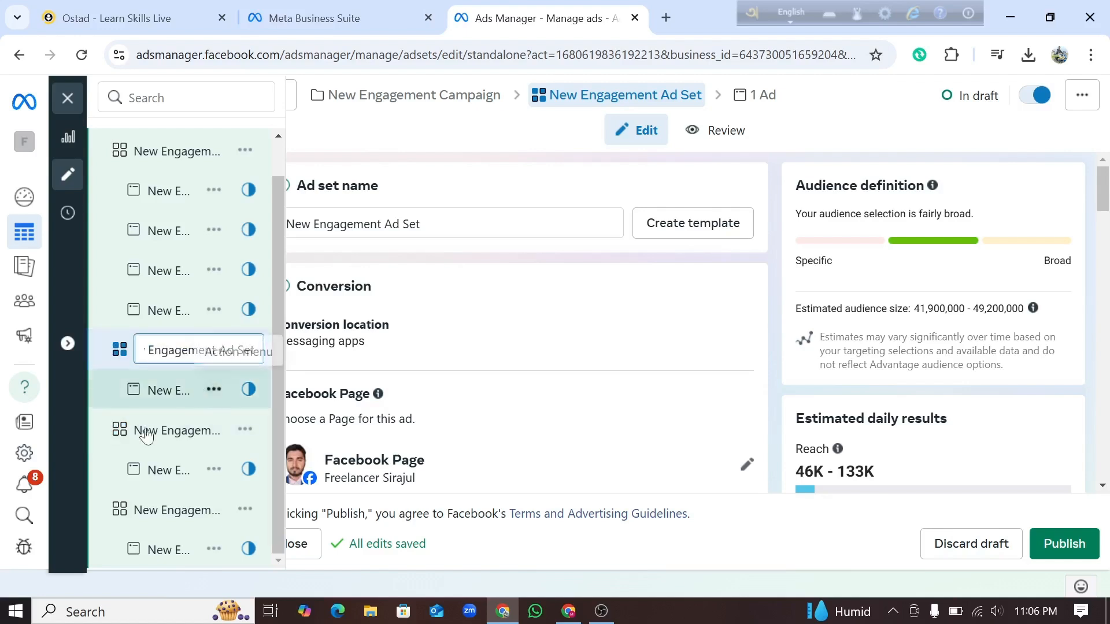
{"action": "left_click", "coordinate": [196, 436]}
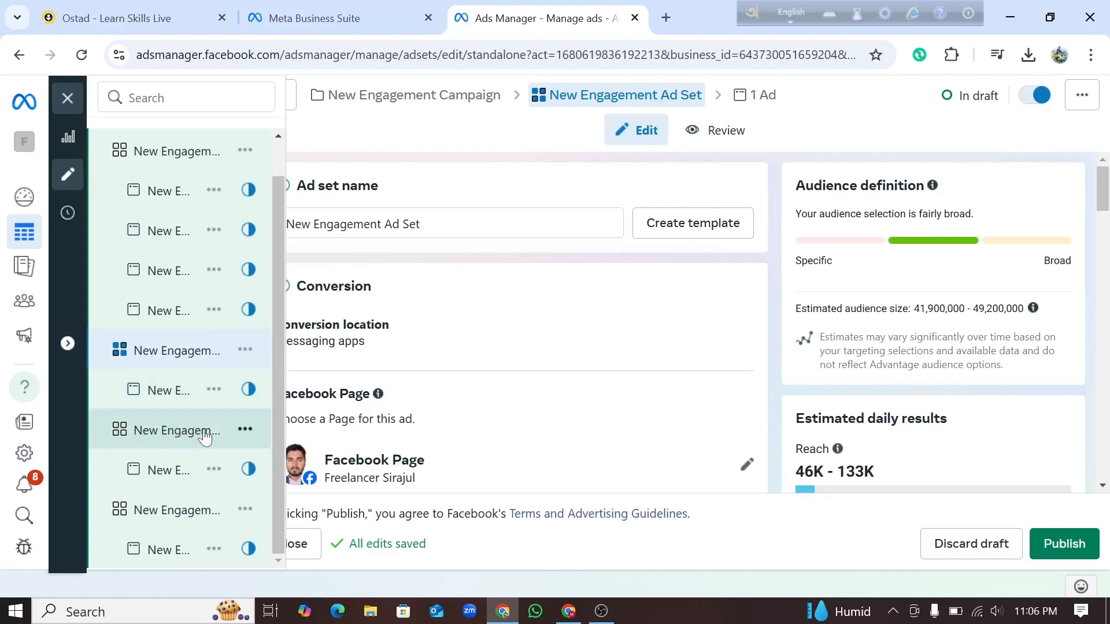
{"action": "double_click", "coordinate": [205, 438]}
{"action": "left_click", "coordinate": [206, 430]}
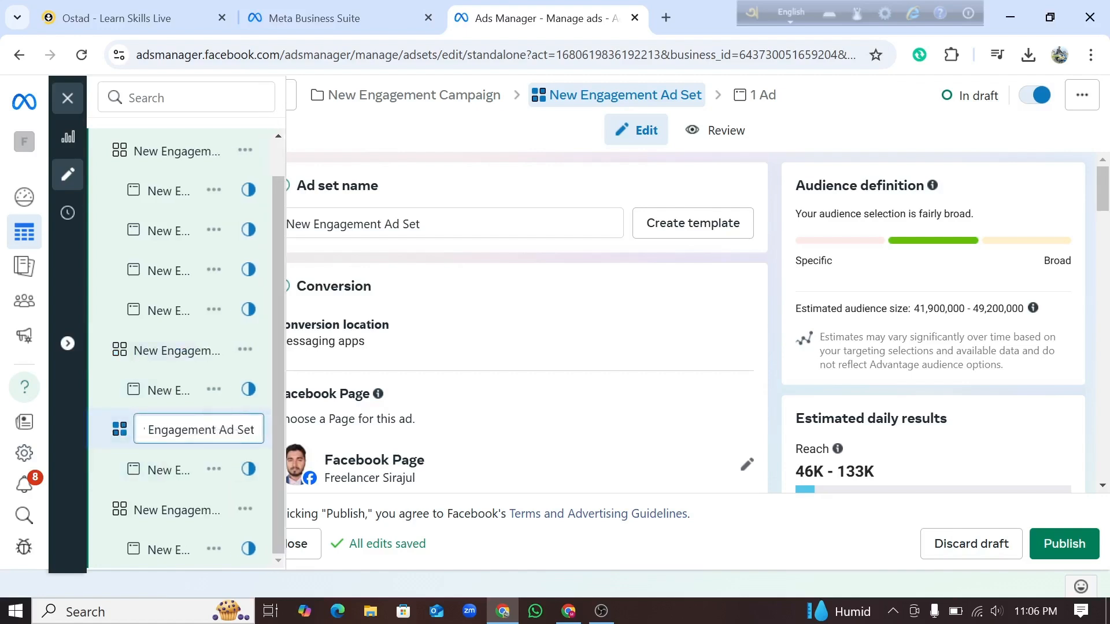
{"action": "left_click_drag", "start_coordinate": [219, 430], "coordinate": [273, 440]}
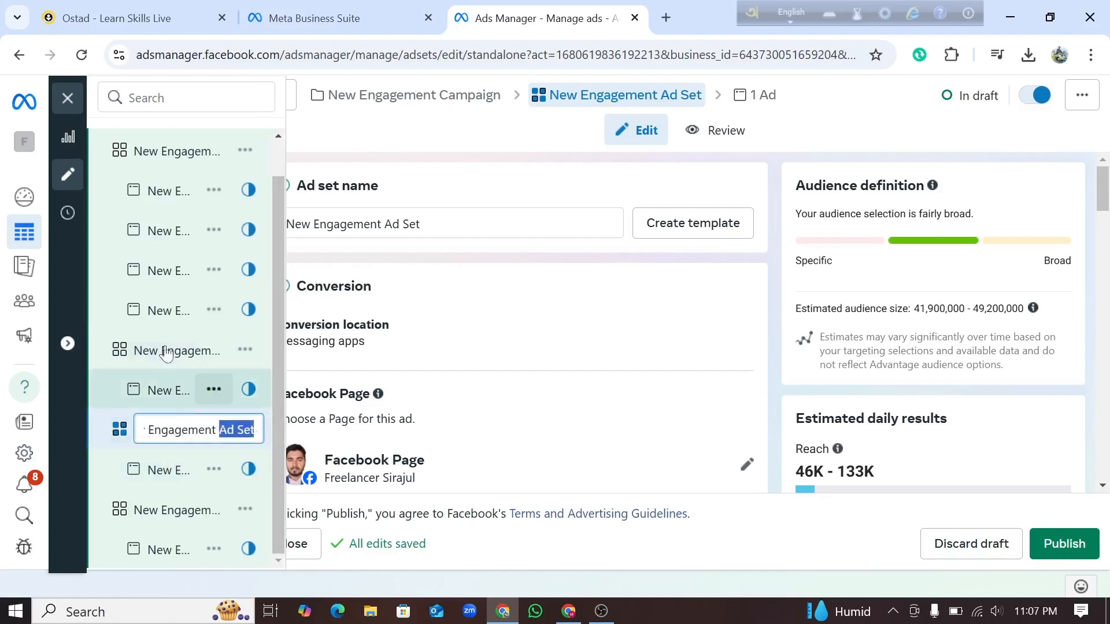
{"action": "left_click", "coordinate": [178, 322]}
{"action": "double_click", "coordinate": [178, 321]}
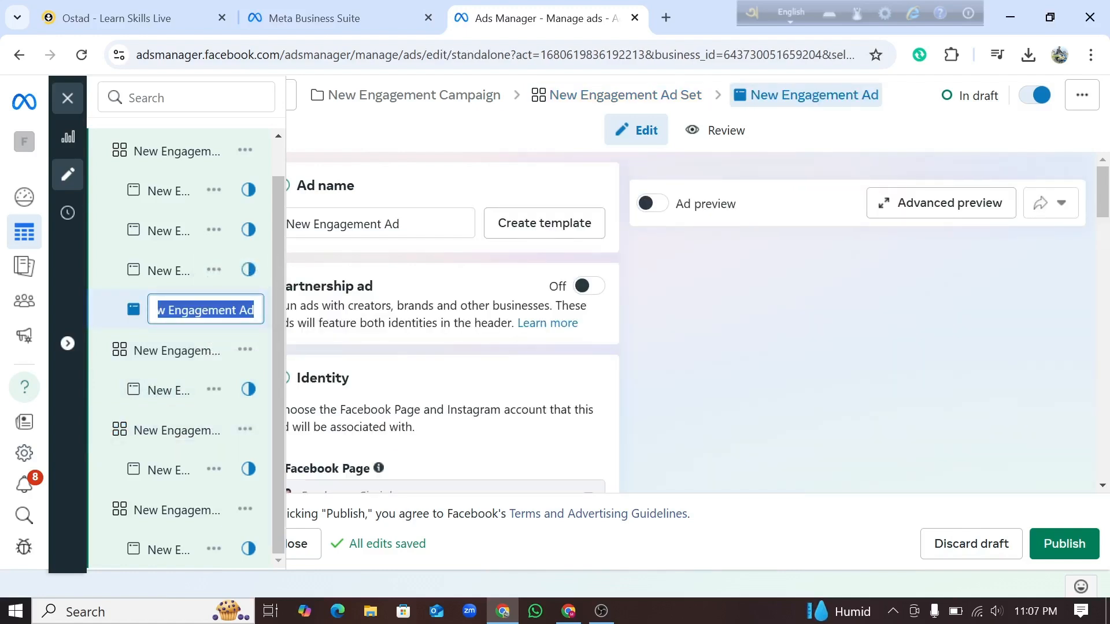
{"action": "left_click", "coordinate": [240, 311]}
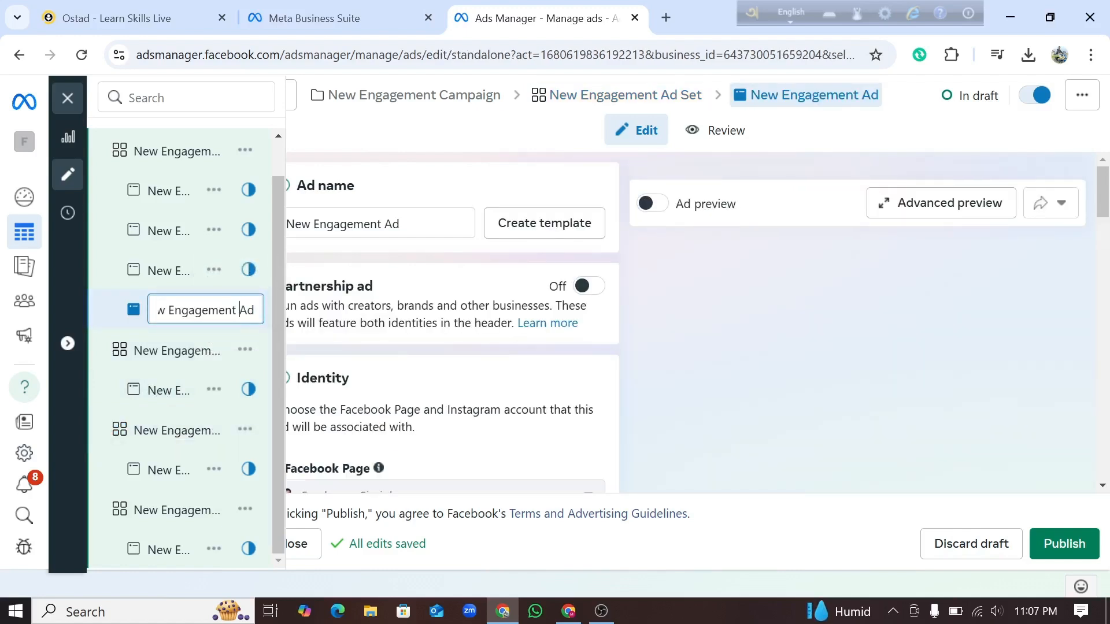
{"action": "left_click", "coordinate": [240, 325]}
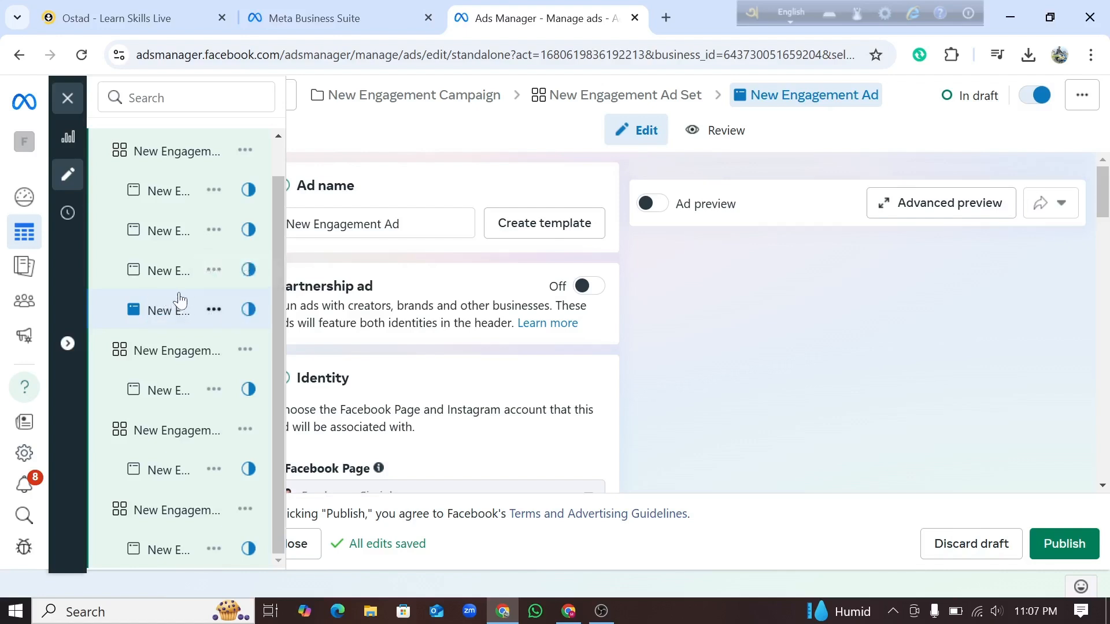